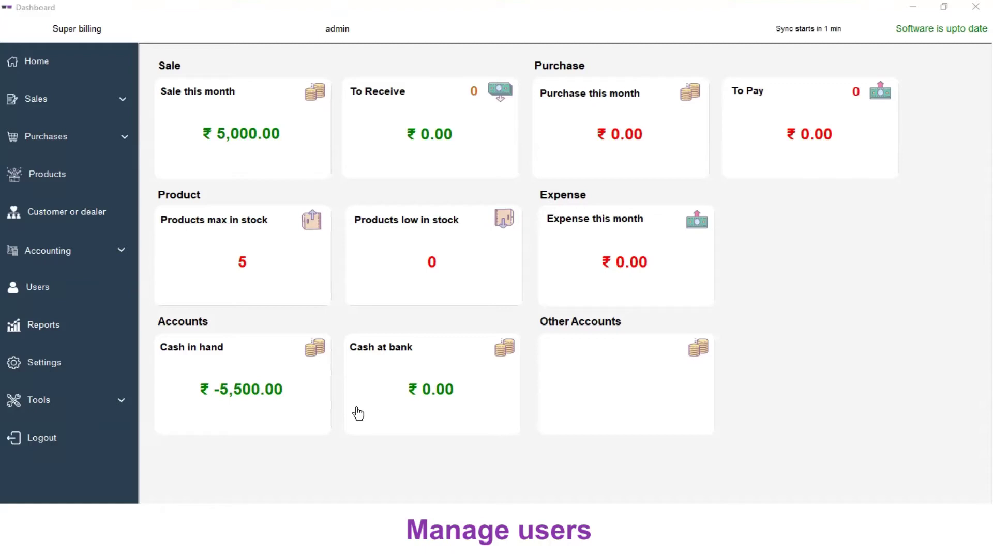
Open Users from the sidebar and bring up the Add User form.
{"action": "left_click", "coordinate": [41, 282]}
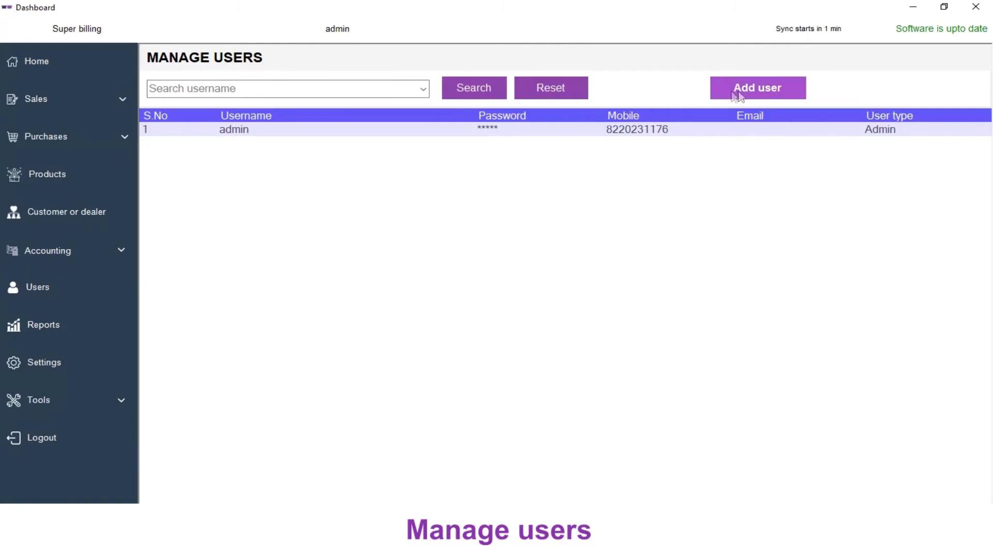
{"action": "left_click", "coordinate": [761, 91]}
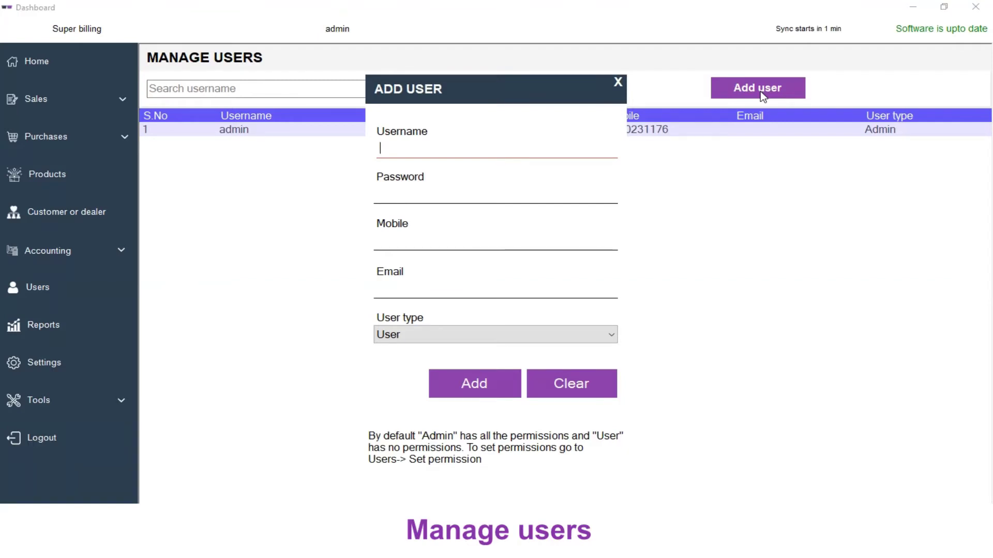
Create account user1 with a password and User type, then select its row in the list.
{"action": "type", "text": "user1"}
{"action": "left_click", "coordinate": [591, 188]}
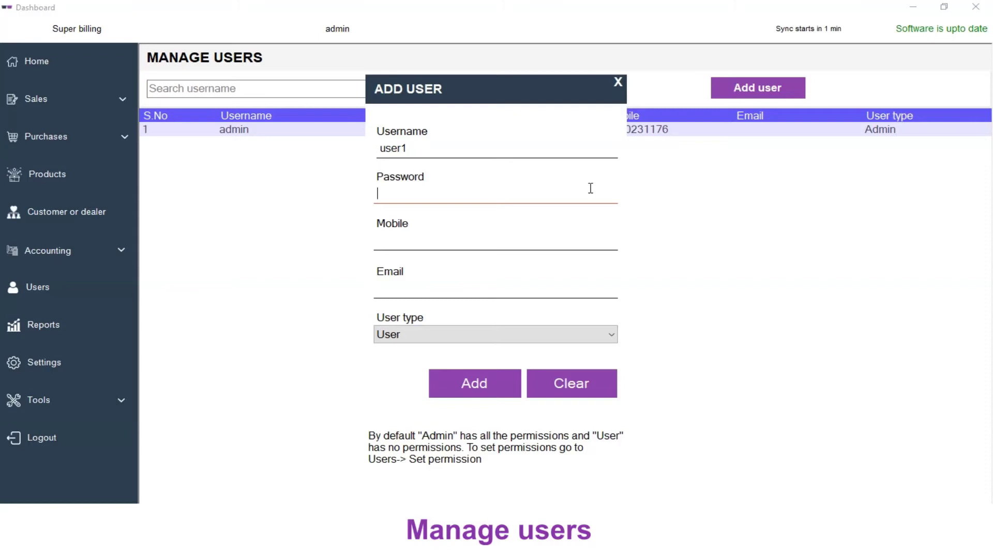
{"action": "type", "text": "12345"}
{"action": "left_click", "coordinate": [579, 231]}
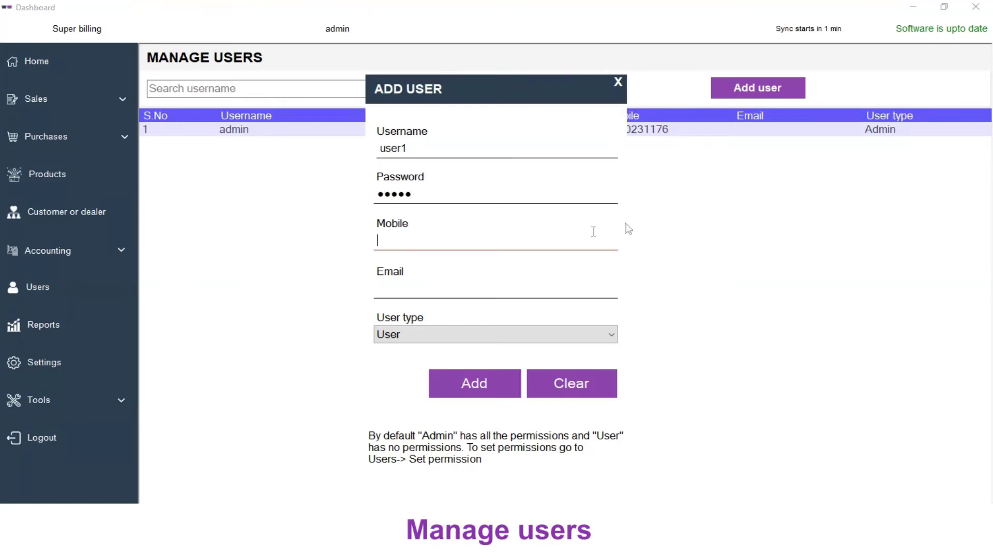
{"action": "left_click", "coordinate": [503, 283]}
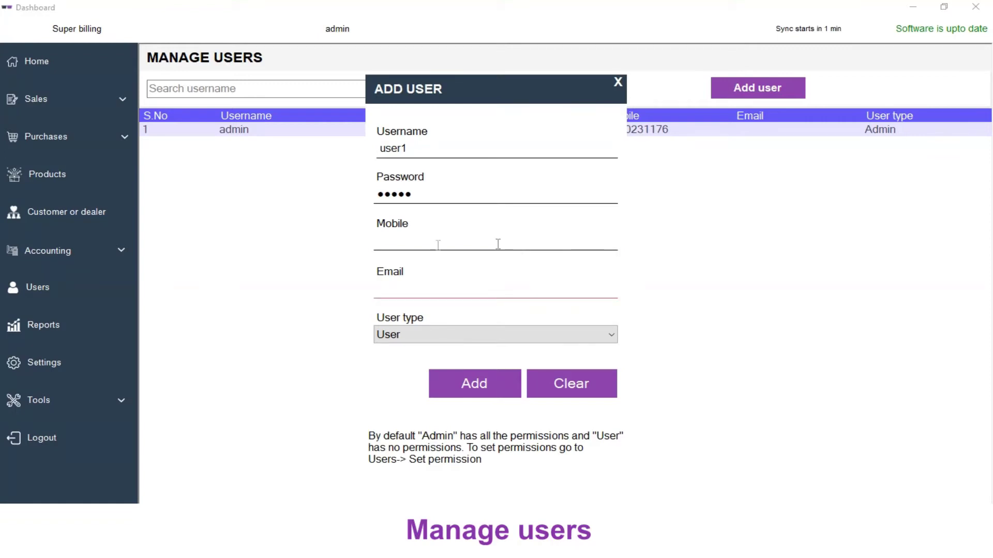
{"action": "left_click", "coordinate": [453, 339]}
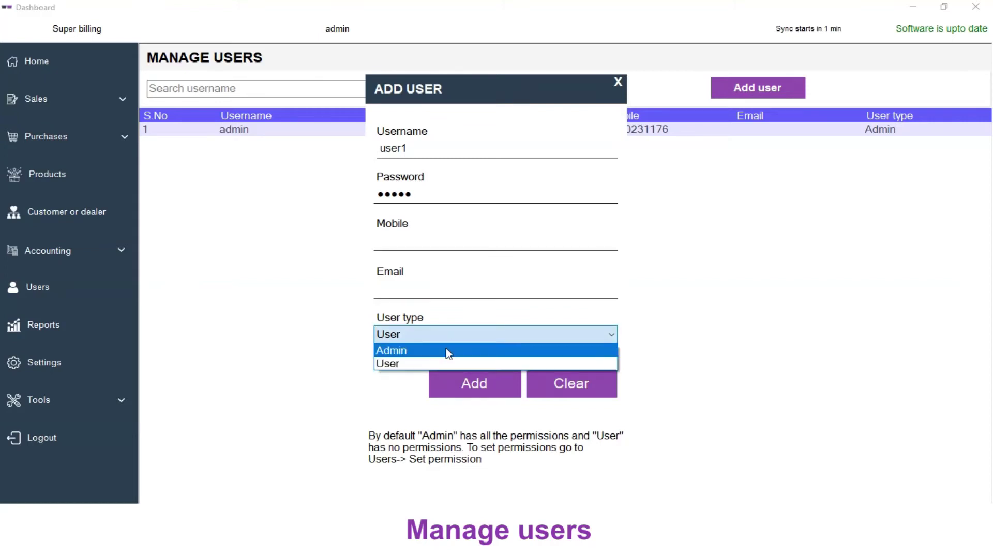
{"action": "left_click", "coordinate": [420, 365]}
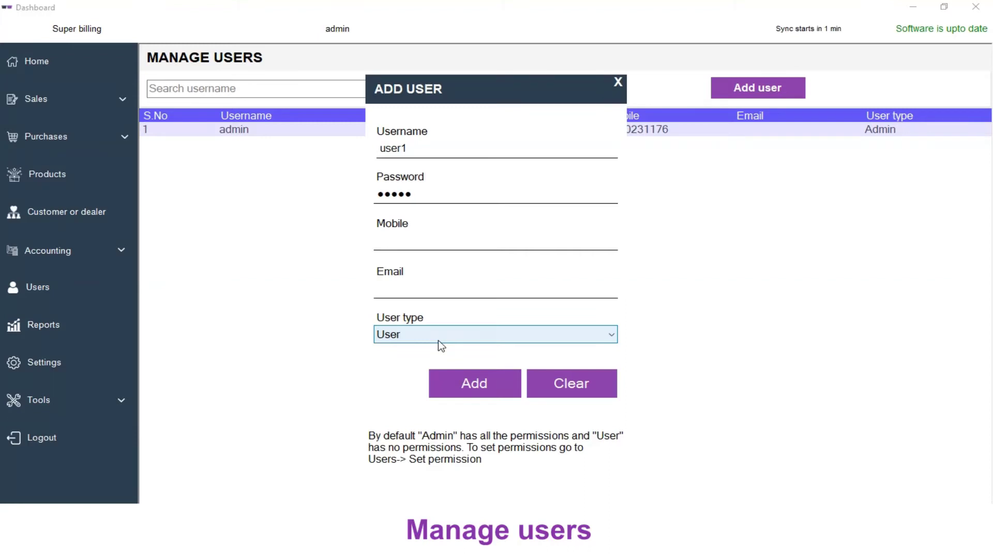
{"action": "left_click", "coordinate": [490, 392]}
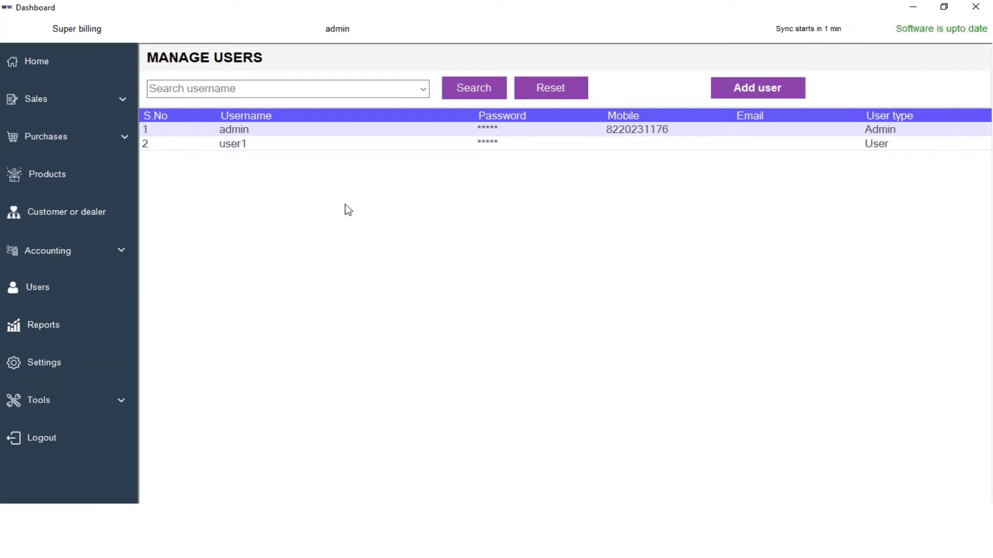
{"action": "left_click", "coordinate": [253, 144]}
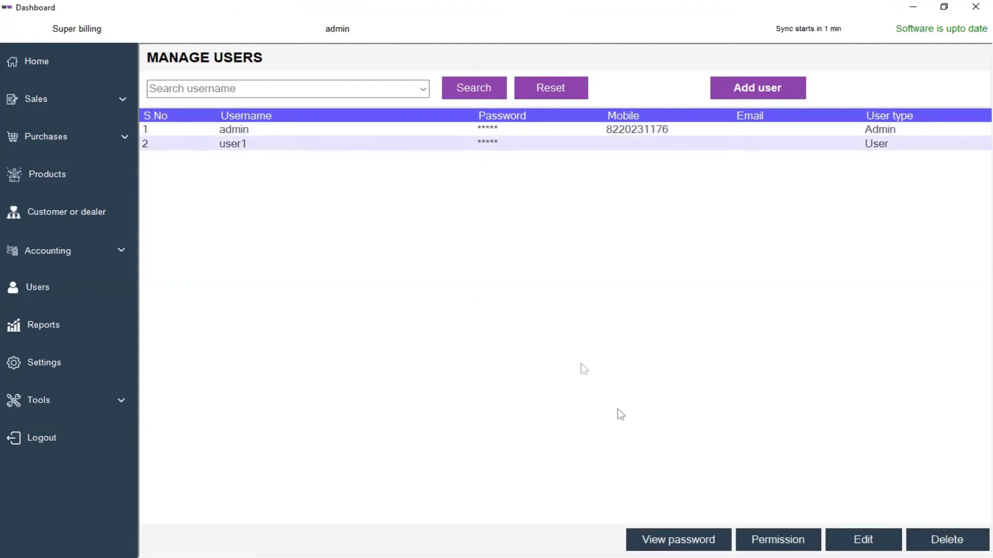
In user1's permissions, tick Sales, Purchase, Products and Customer or dealer, then update.
{"action": "left_click", "coordinate": [781, 544]}
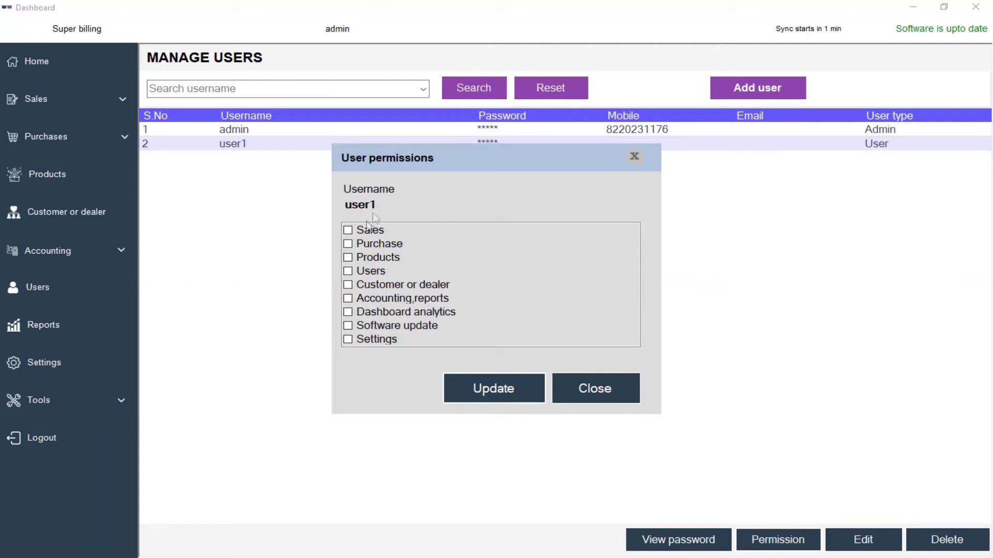
{"action": "left_click", "coordinate": [368, 231]}
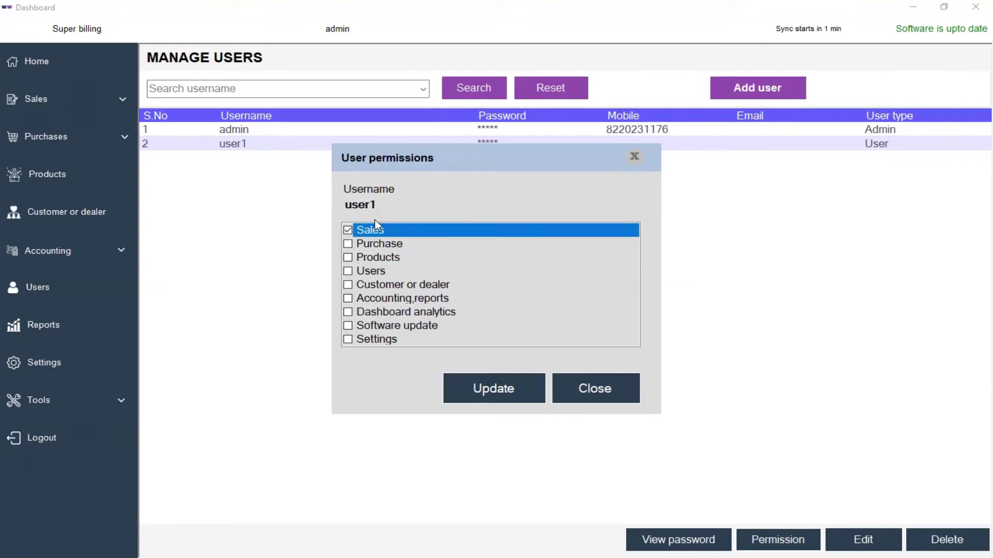
{"action": "left_click", "coordinate": [348, 244]}
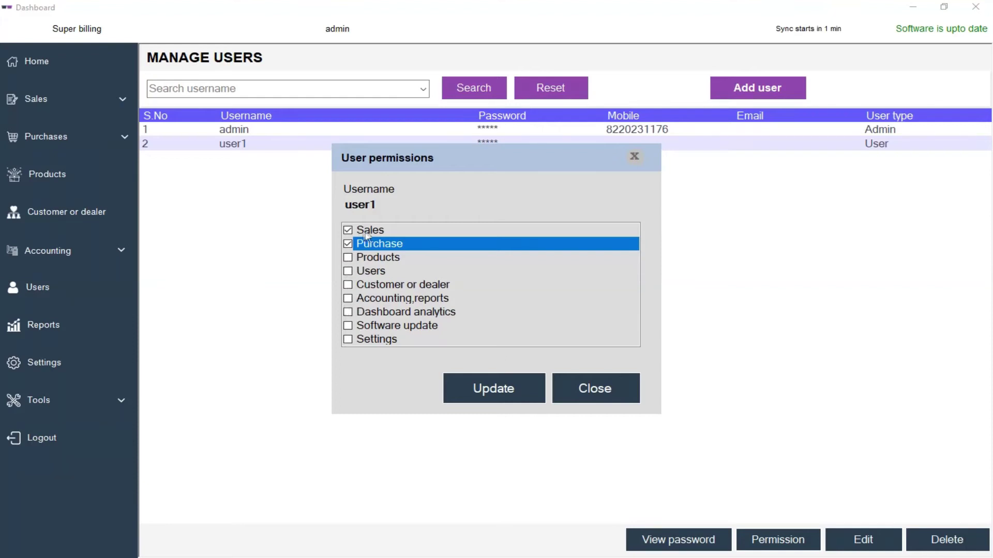
{"action": "left_click", "coordinate": [348, 257]}
{"action": "left_click", "coordinate": [348, 285]}
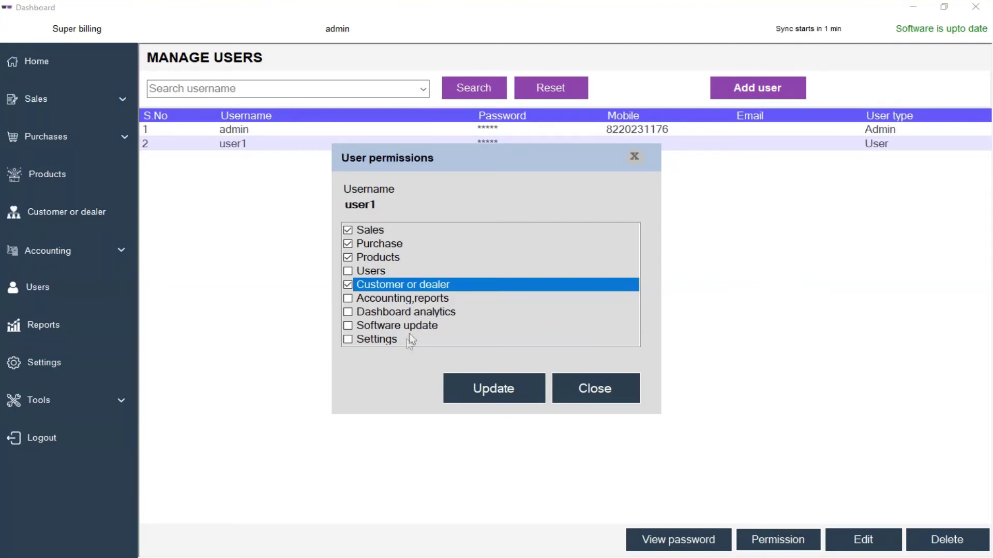
{"action": "left_click", "coordinate": [489, 387]}
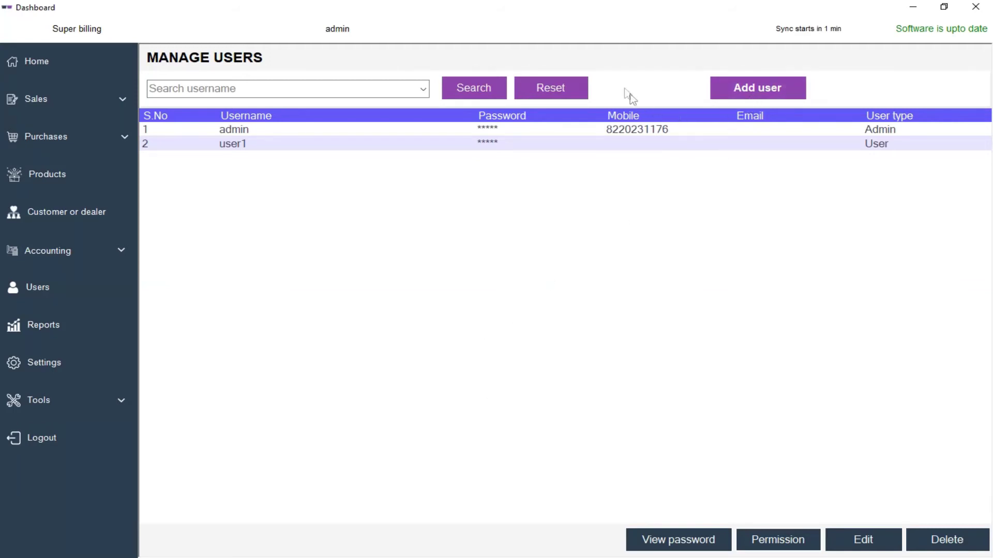
Create Admin-type account a1 with its password, then log out.
{"action": "left_click", "coordinate": [734, 85]}
{"action": "left_click", "coordinate": [490, 155]}
{"action": "type", "text": "a1"}
{"action": "key", "text": "Tab"}
{"action": "type", "text": "a1"}
{"action": "left_click", "coordinate": [426, 336]}
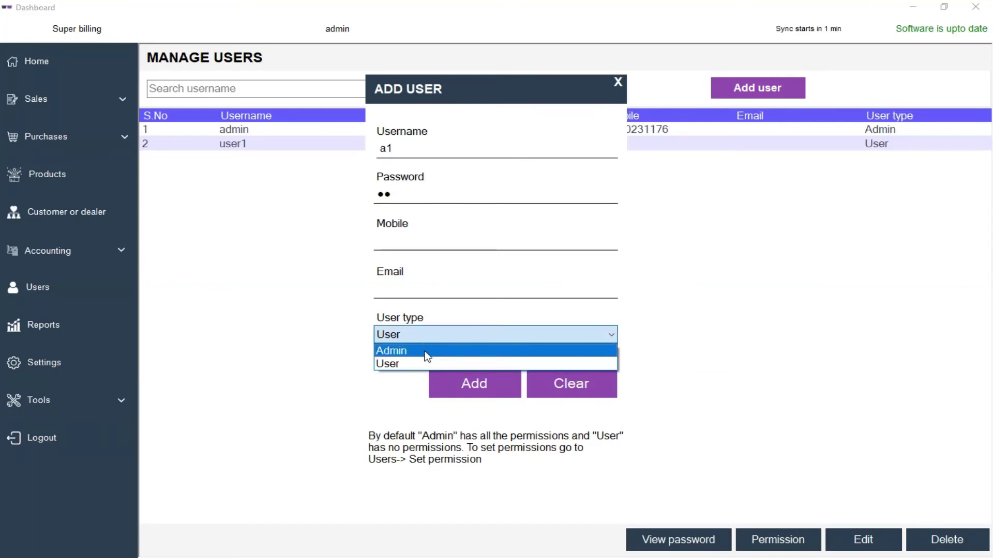
{"action": "left_click", "coordinate": [425, 352]}
{"action": "left_click", "coordinate": [490, 384]}
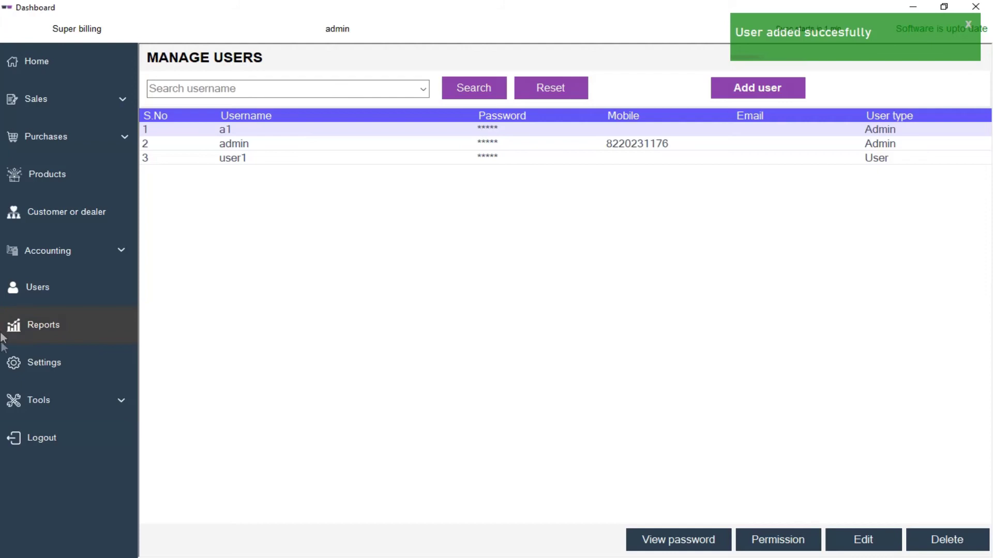
{"action": "left_click", "coordinate": [42, 452]}
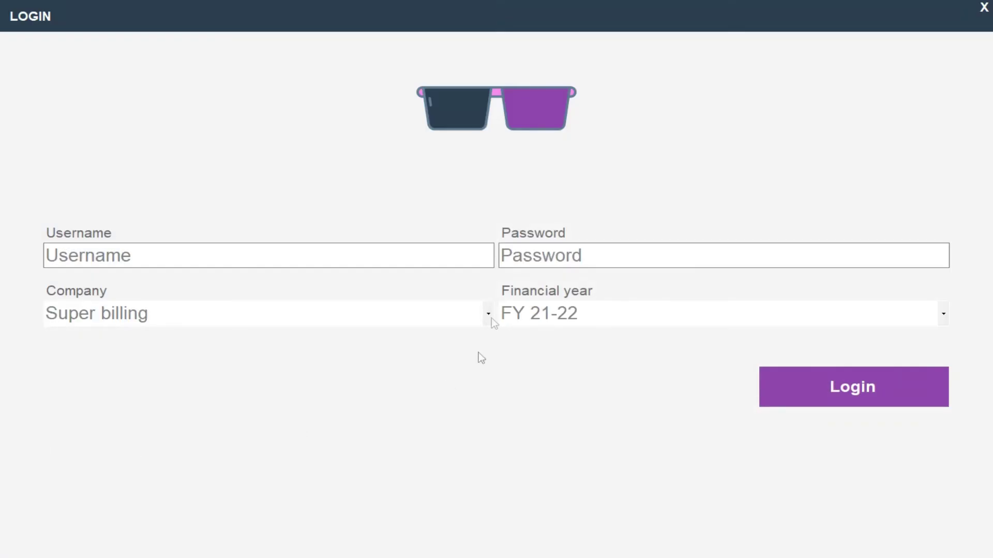
Log in with username user1 and its password.
{"action": "left_click", "coordinate": [255, 259]}
{"action": "type", "text": "user1"}
{"action": "key", "text": "Tab"}
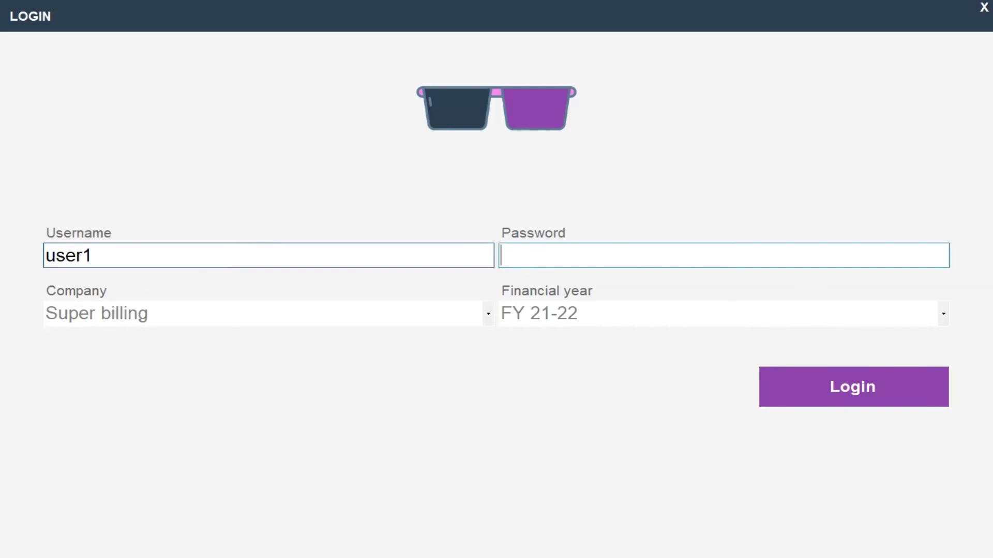
{"action": "type", "text": "*****"}
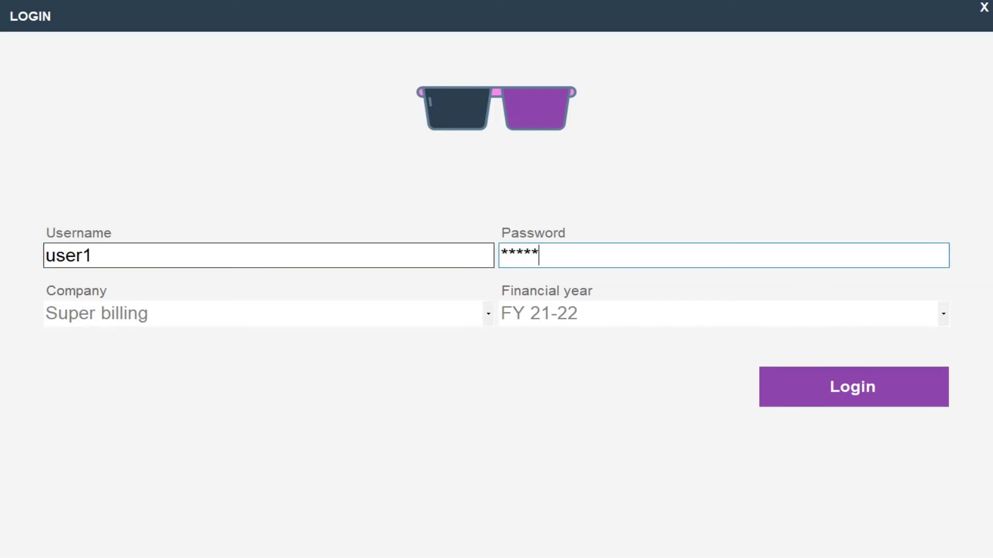
{"action": "left_click", "coordinate": [808, 383]}
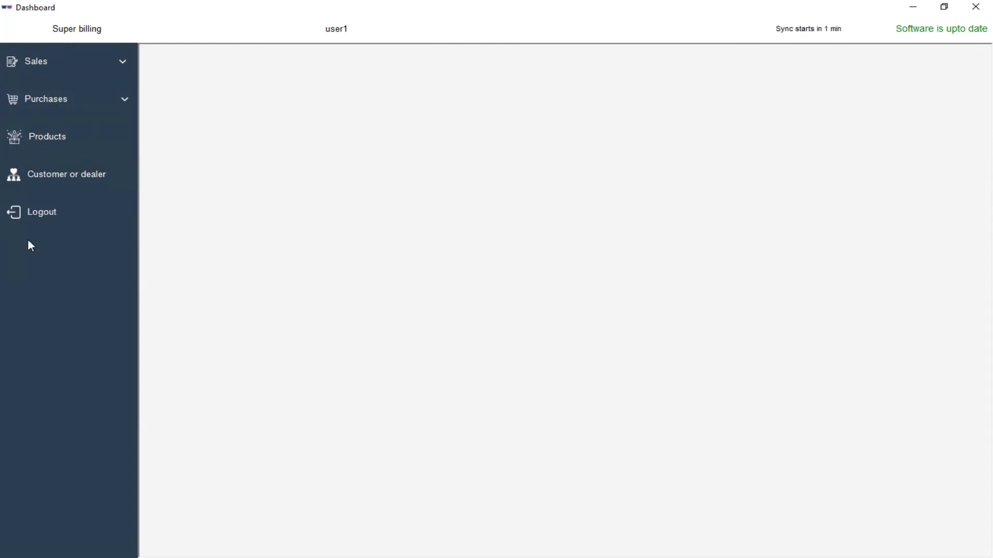
As user1, expand Sales and Purchases, then view the Products and Customer or dealer pages.
{"action": "left_click", "coordinate": [84, 67]}
{"action": "left_click", "coordinate": [85, 67]}
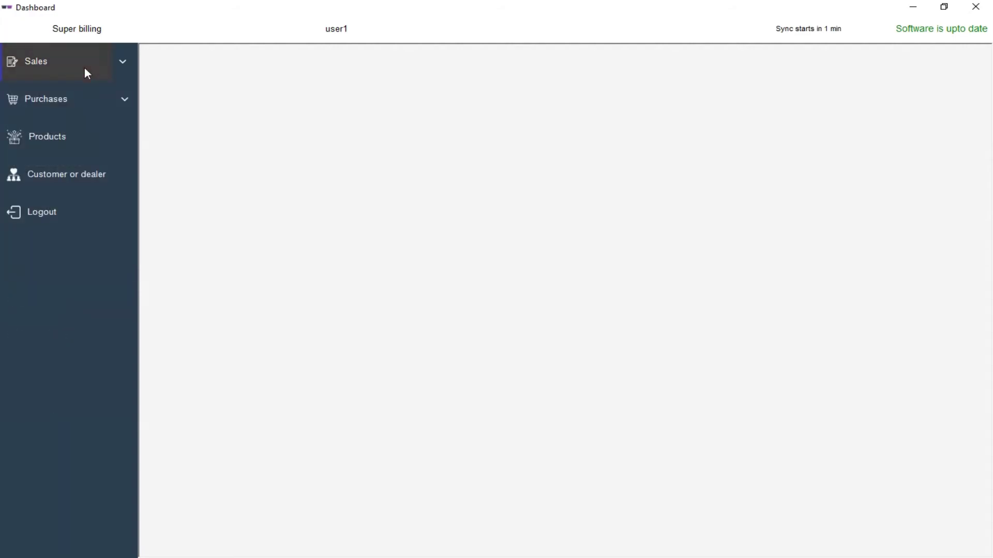
{"action": "left_click", "coordinate": [75, 95]}
{"action": "left_click", "coordinate": [76, 95]}
{"action": "left_click", "coordinate": [66, 135]}
{"action": "left_click", "coordinate": [72, 172]}
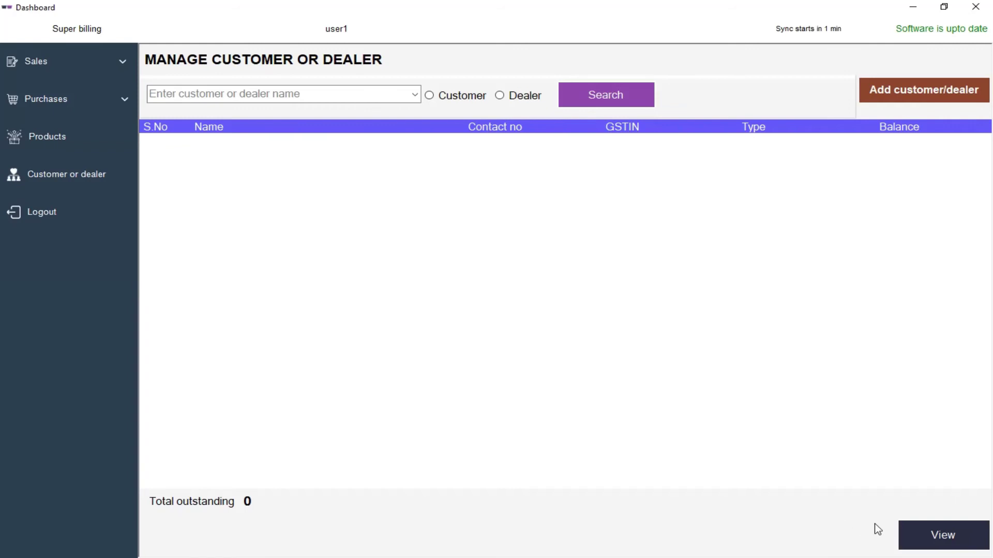
{"action": "left_click", "coordinate": [64, 147]}
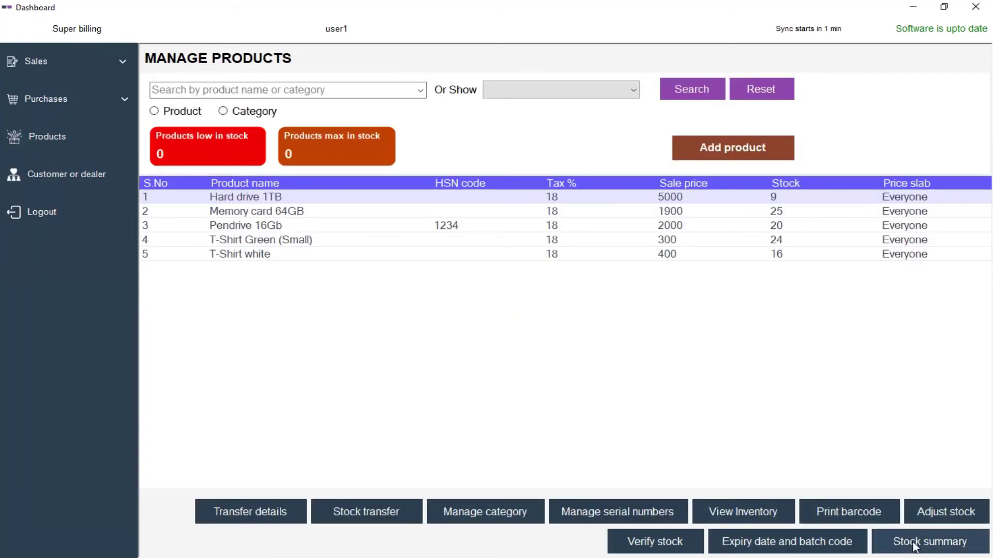
{"action": "left_click", "coordinate": [55, 174]}
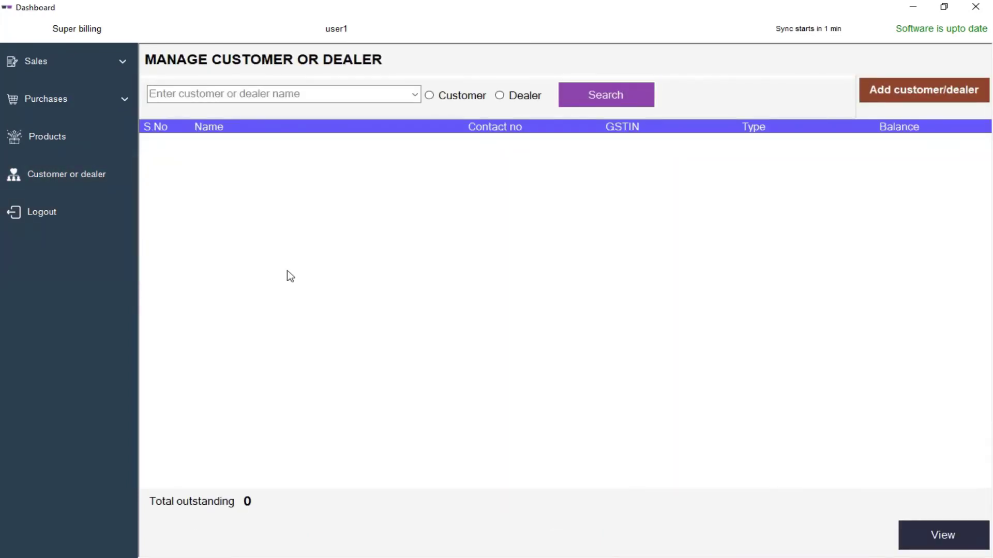
View the Sales invoices list as user1, then log out.
{"action": "left_click", "coordinate": [43, 57]}
{"action": "left_click", "coordinate": [43, 128]}
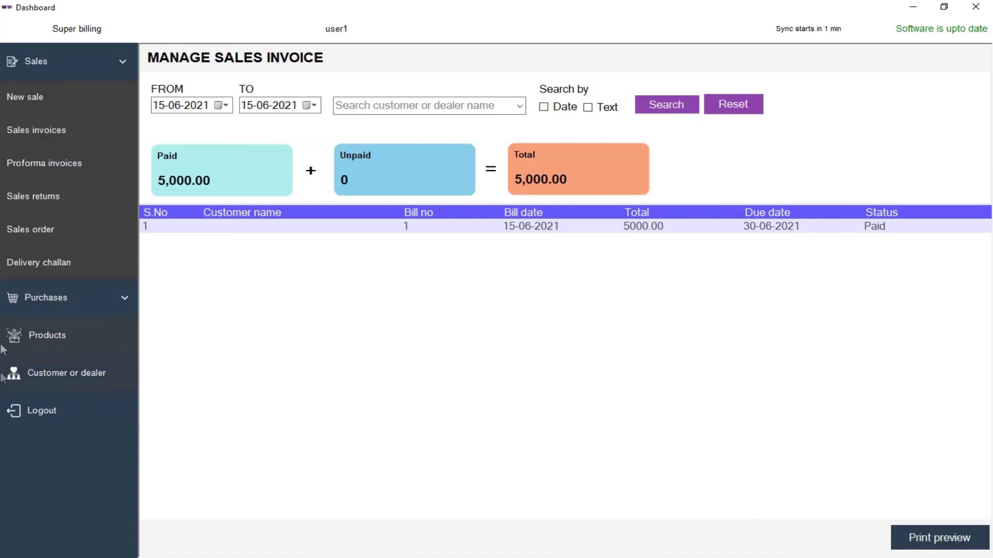
{"action": "left_click", "coordinate": [41, 411]}
Log in with username a1 and its password.
{"action": "left_click", "coordinate": [77, 262]}
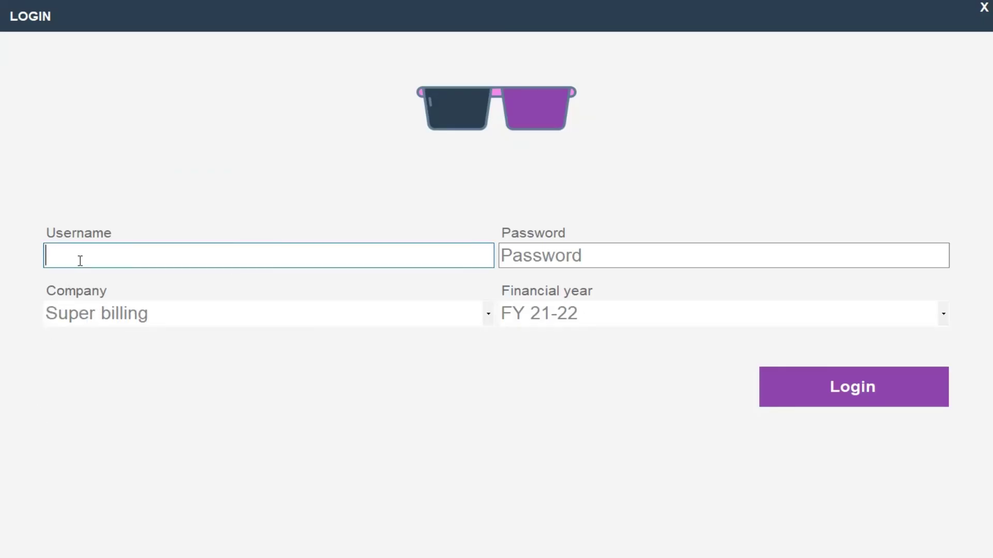
{"action": "type", "text": "a1"}
{"action": "key", "text": "Tab"}
{"action": "type", "text": "11"}
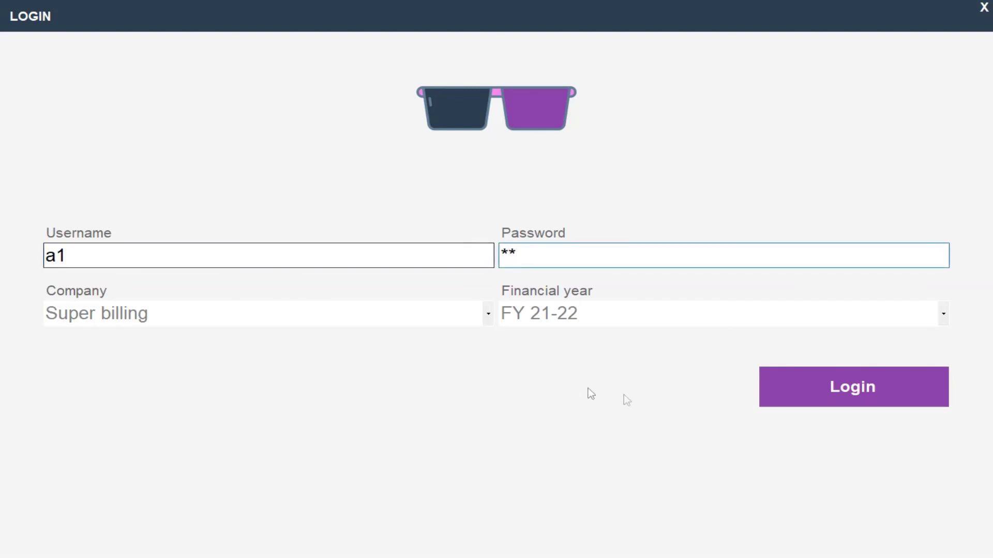
{"action": "left_click", "coordinate": [787, 375]}
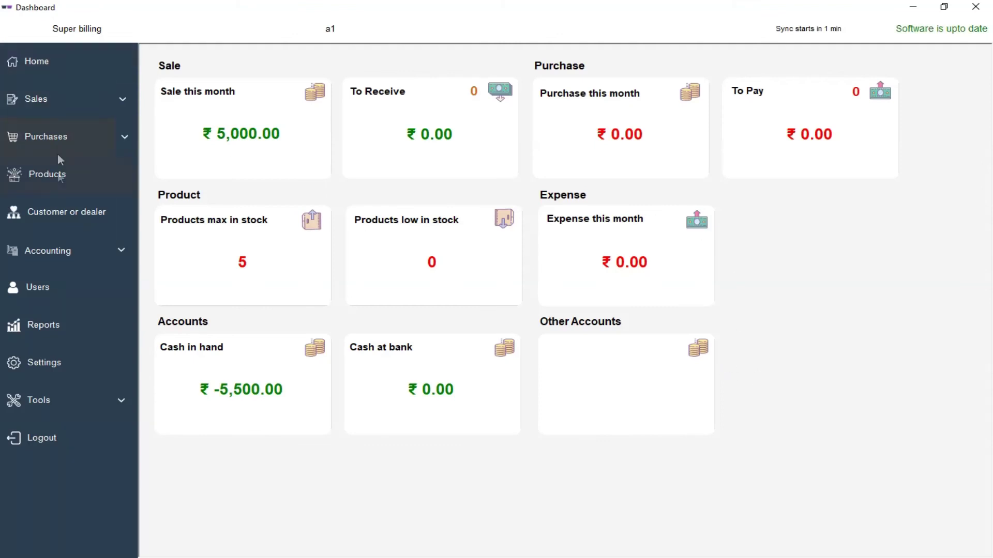
As a1, view Products, Customer or dealer, and the Sales invoices list.
{"action": "left_click", "coordinate": [61, 178]}
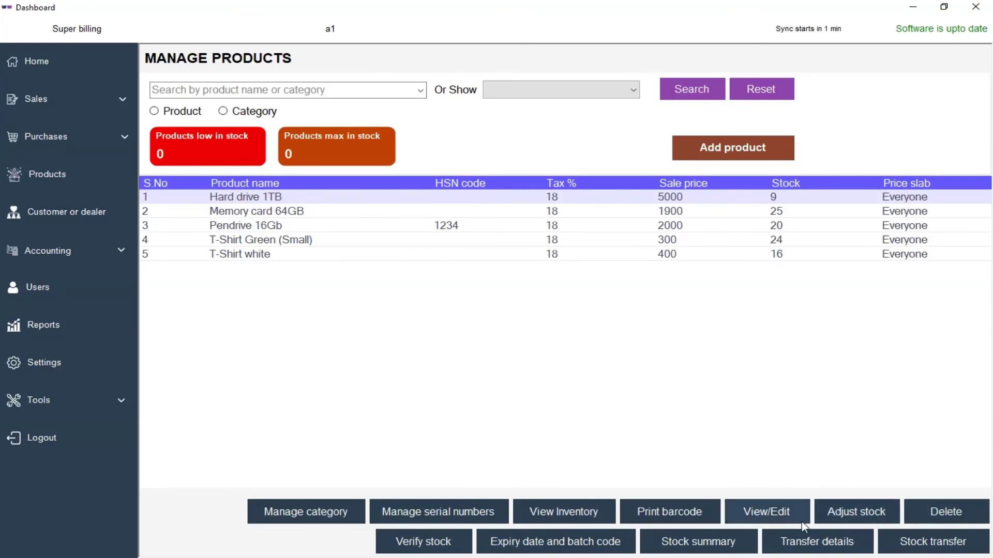
{"action": "left_click", "coordinate": [66, 212]}
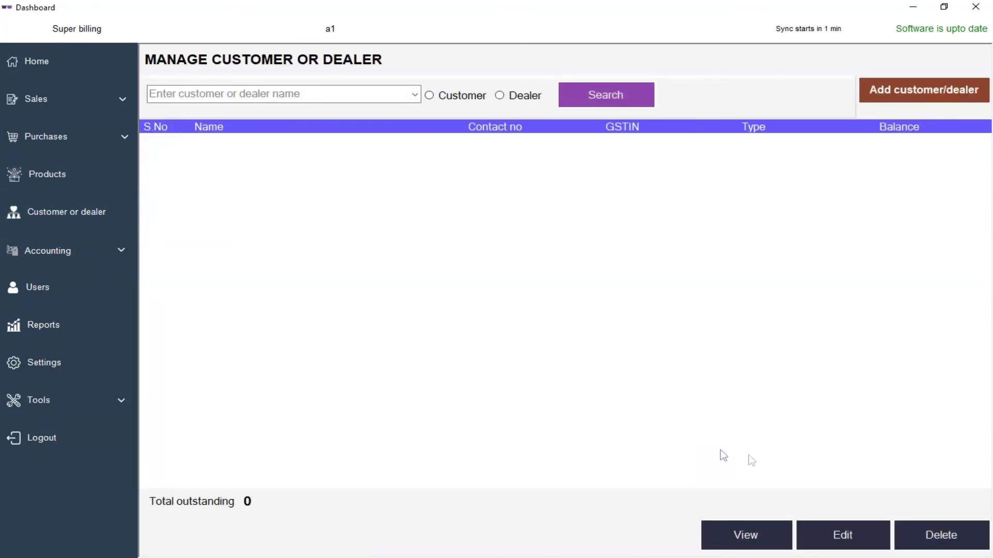
{"action": "left_click", "coordinate": [57, 101]}
{"action": "left_click", "coordinate": [48, 162]}
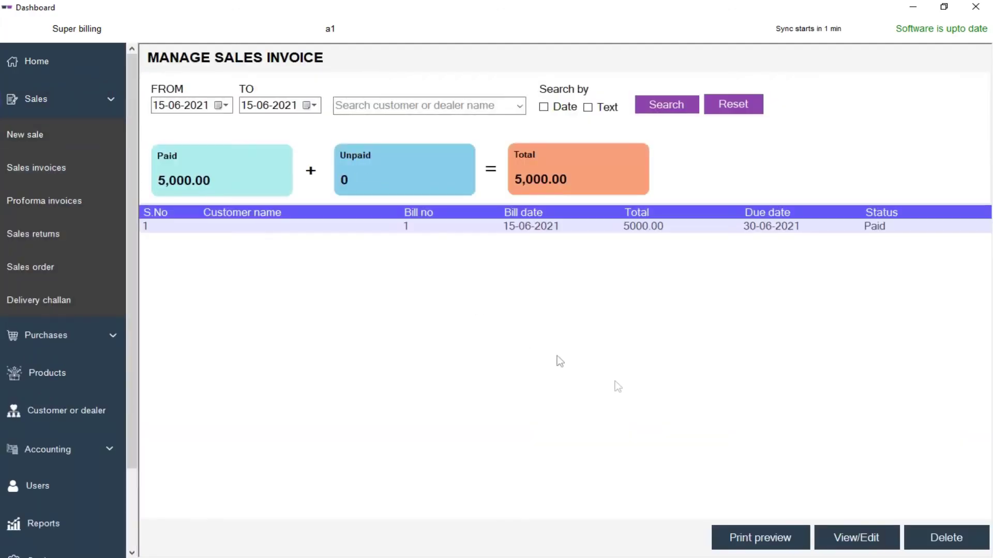